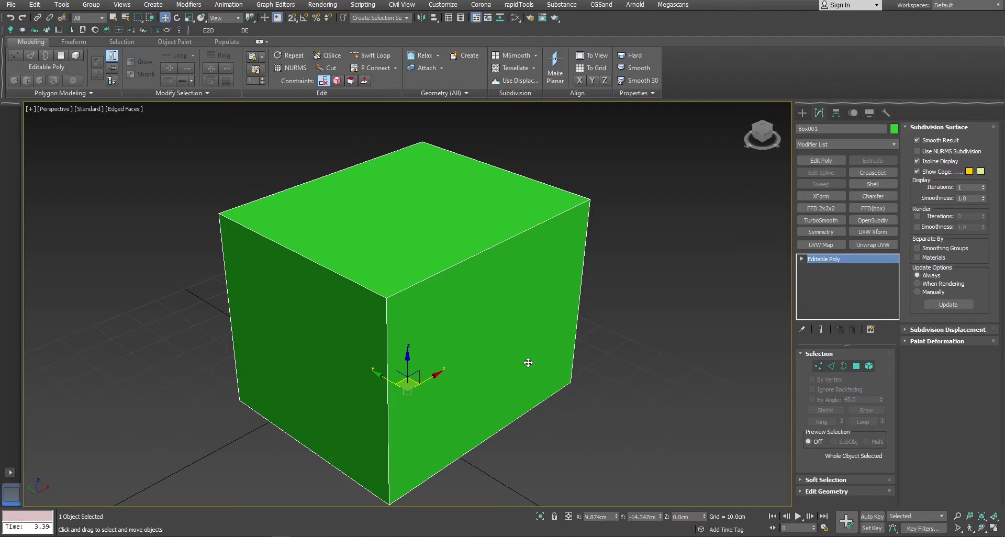
In Polygon mode, detach the box's right face as a new object.
{"action": "key", "text": "4"}
{"action": "left_click", "coordinate": [493, 310]}
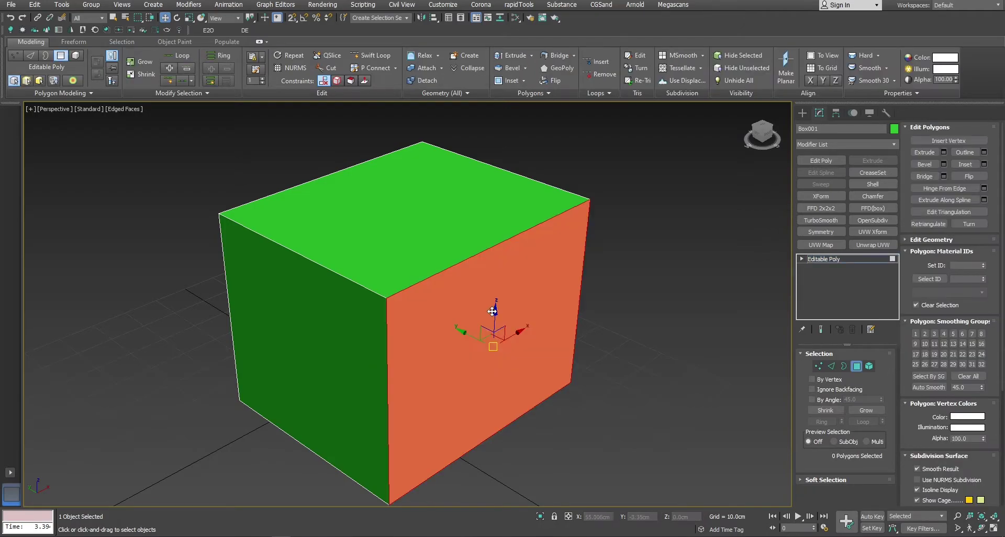
{"action": "left_click", "coordinate": [908, 321]}
{"action": "left_click", "coordinate": [909, 239]}
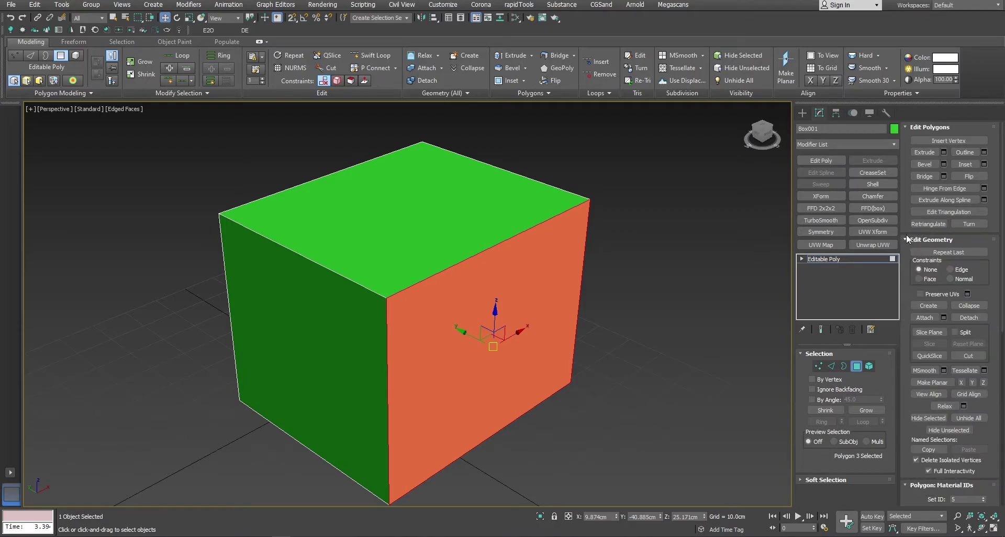
{"action": "left_click", "coordinate": [981, 317]}
{"action": "left_click", "coordinate": [531, 268]}
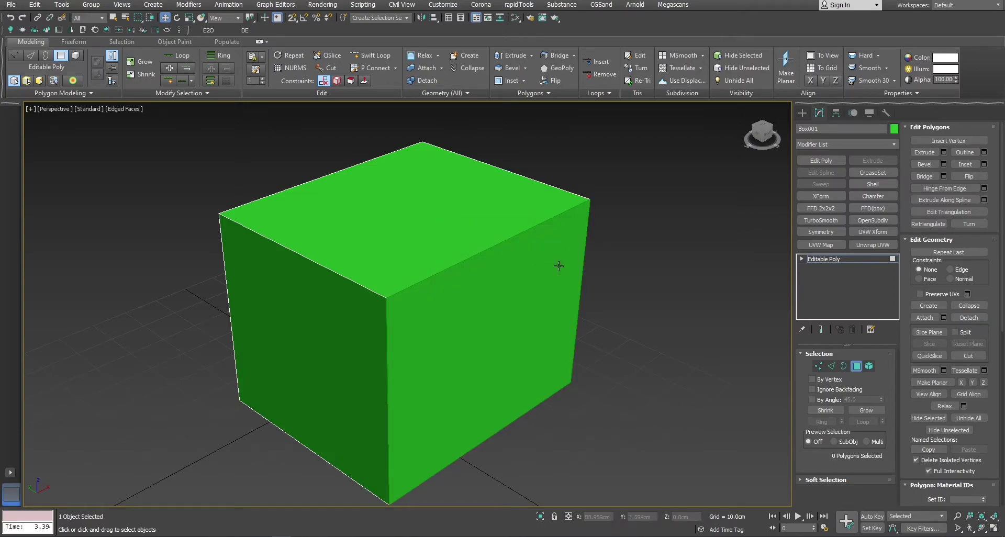
Detach the front-left and top faces as new objects, then leave Polygon mode.
{"action": "left_click", "coordinate": [376, 305]}
{"action": "left_click", "coordinate": [969, 317]}
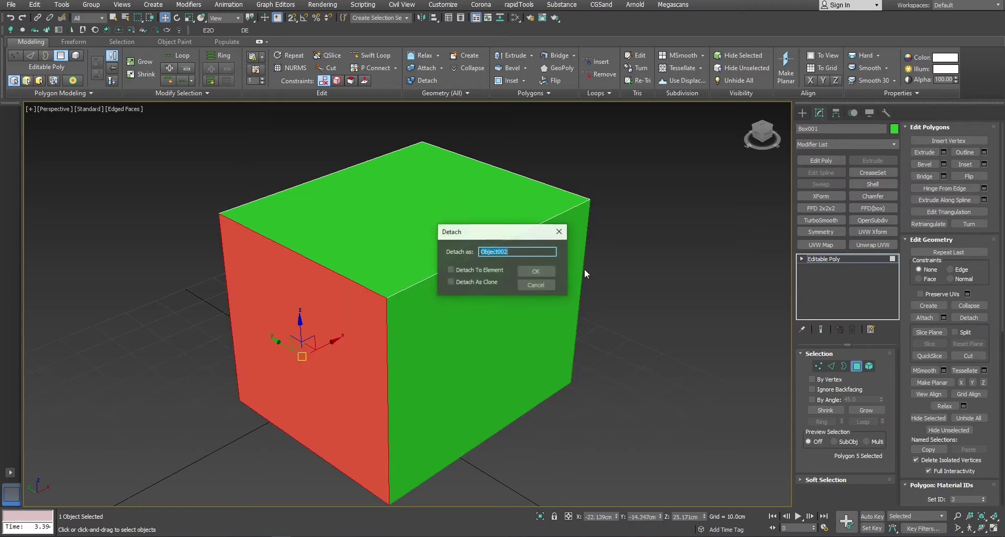
{"action": "left_click", "coordinate": [531, 272]}
{"action": "left_click", "coordinate": [490, 236]}
{"action": "left_click", "coordinate": [962, 319]}
{"action": "left_click", "coordinate": [524, 270]}
{"action": "left_click", "coordinate": [858, 367]}
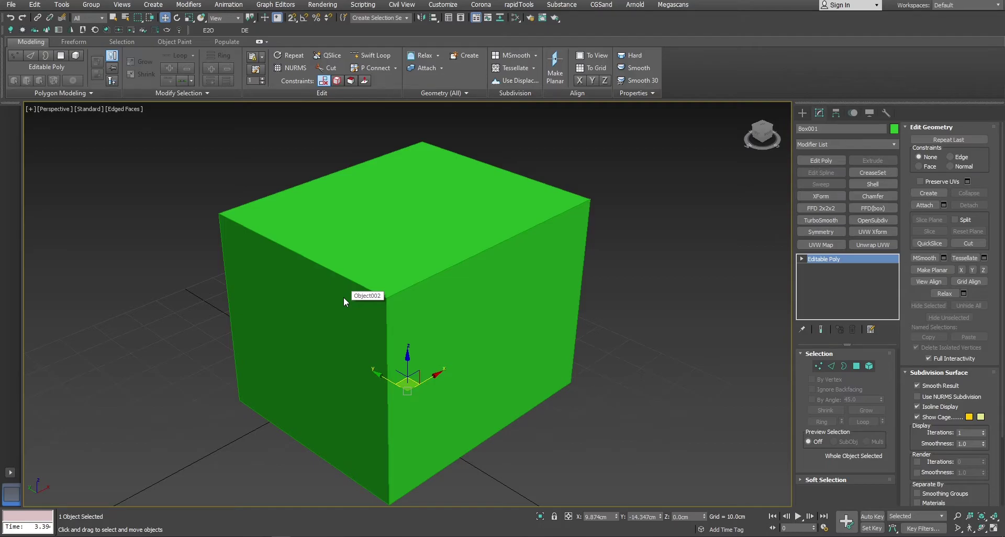
Attach Object001–003 back to Box001 with Attach List and split all its edges.
{"action": "left_click", "coordinate": [944, 204]}
{"action": "left_click", "coordinate": [63, 70]}
{"action": "key", "text": "ctrl+a"}
{"action": "left_click", "coordinate": [164, 279]}
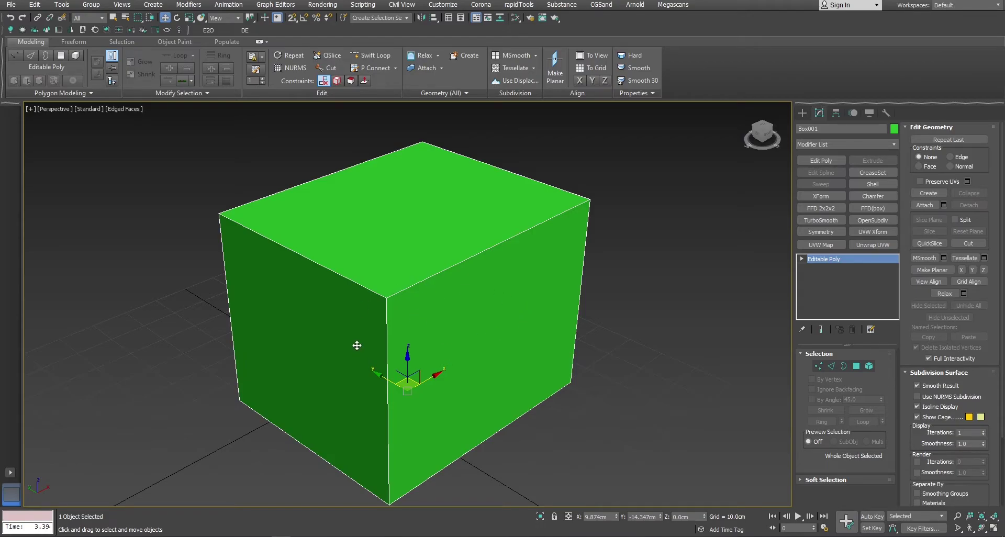
{"action": "key", "text": "2"}
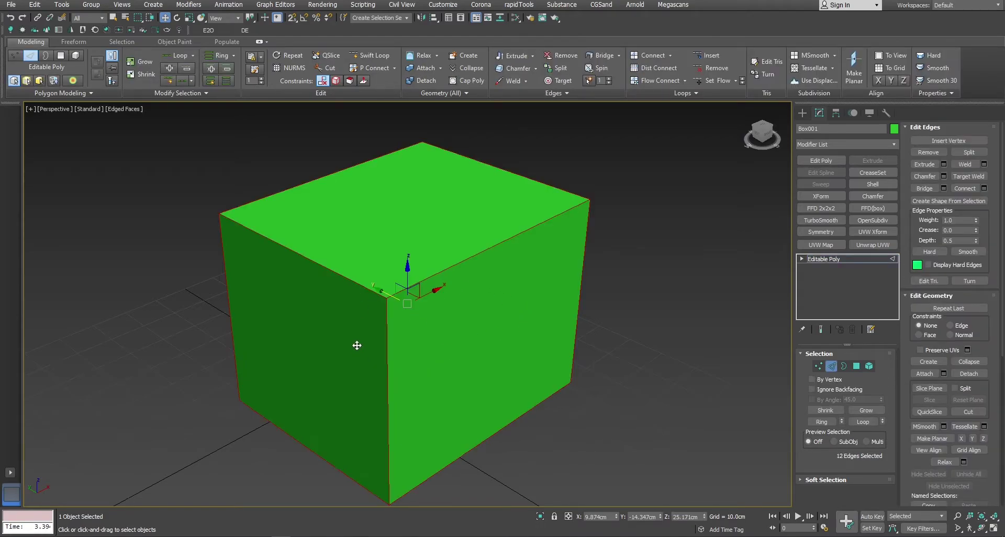
{"action": "left_click", "coordinate": [971, 153]}
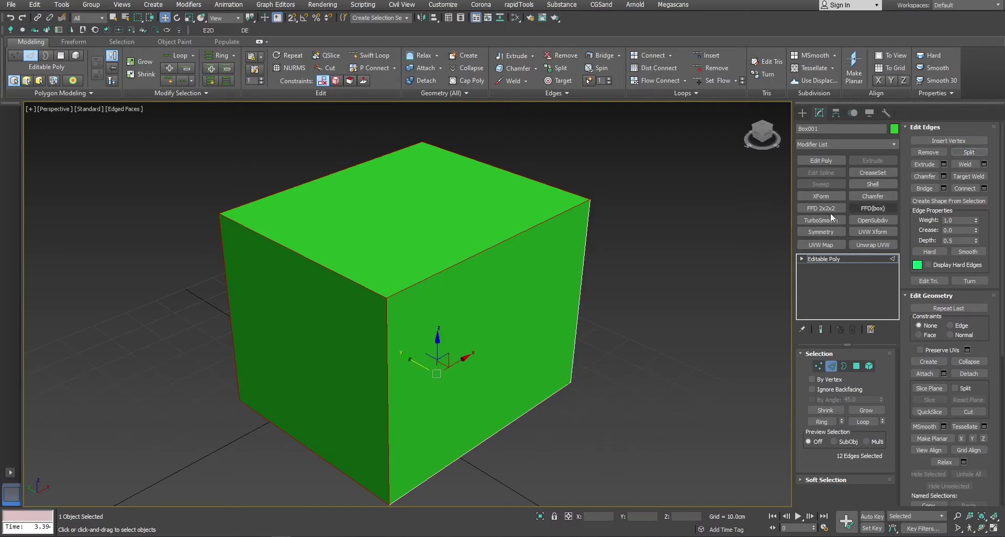
Check the right, top and front-left face elements in Element mode, then return to object level.
{"action": "left_click", "coordinate": [871, 367]}
{"action": "left_click", "coordinate": [481, 303]}
{"action": "left_click", "coordinate": [399, 227]}
{"action": "left_click", "coordinate": [328, 334]}
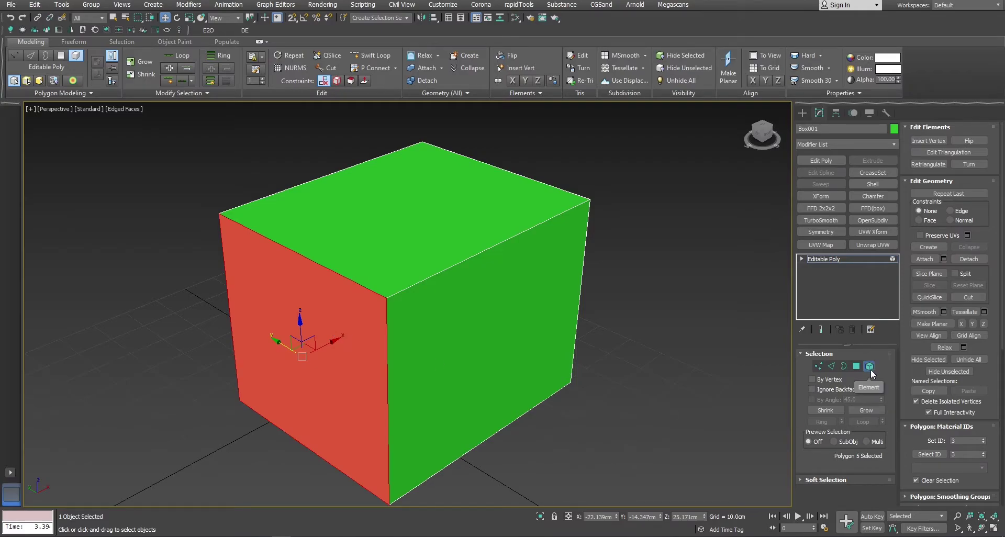
{"action": "left_click", "coordinate": [426, 334]}
{"action": "left_click_drag", "start_coordinate": [463, 333], "coordinate": [529, 366]}
{"action": "key", "text": "ctrl+z"}
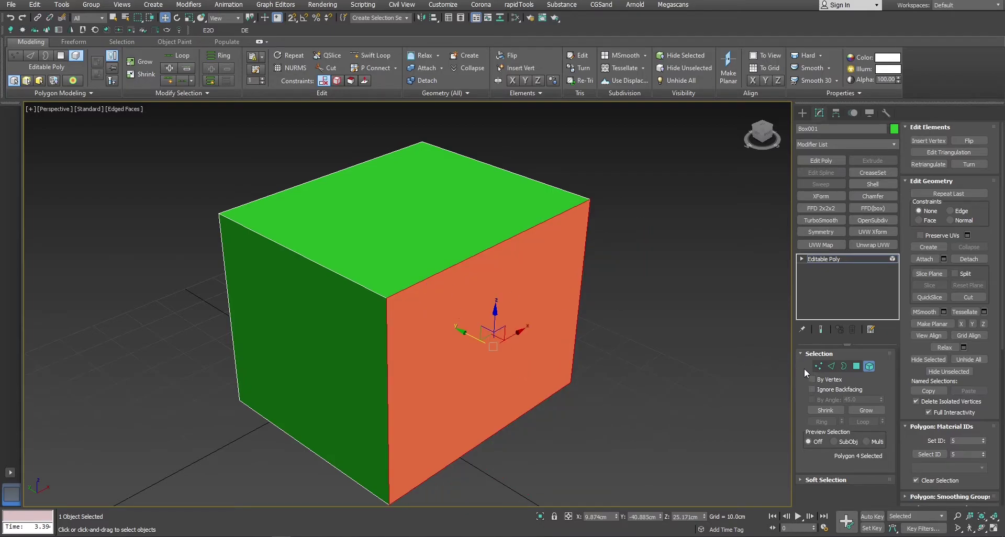
{"action": "left_click", "coordinate": [869, 366]}
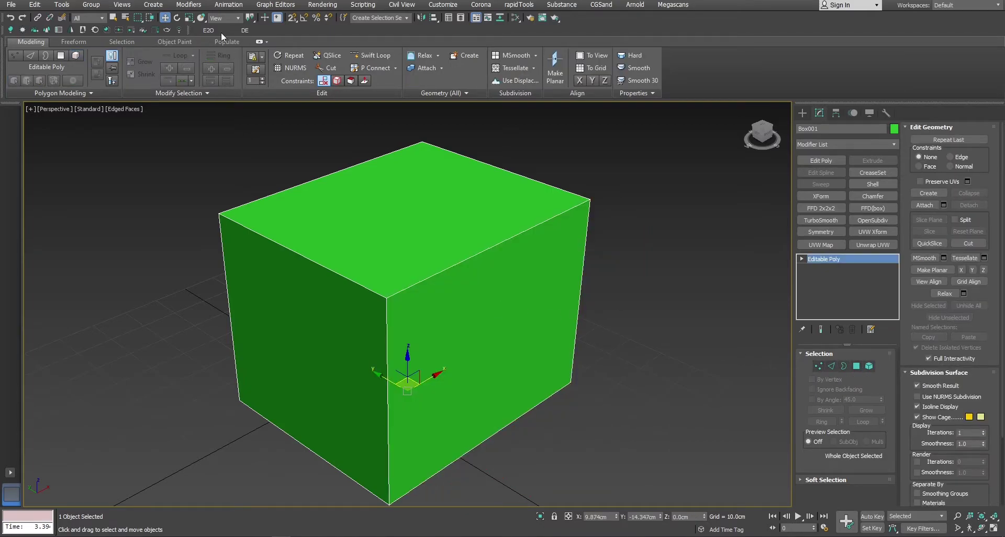
Split the box into separate objects with the E2O Elements to Objects script.
{"action": "left_click", "coordinate": [215, 30]}
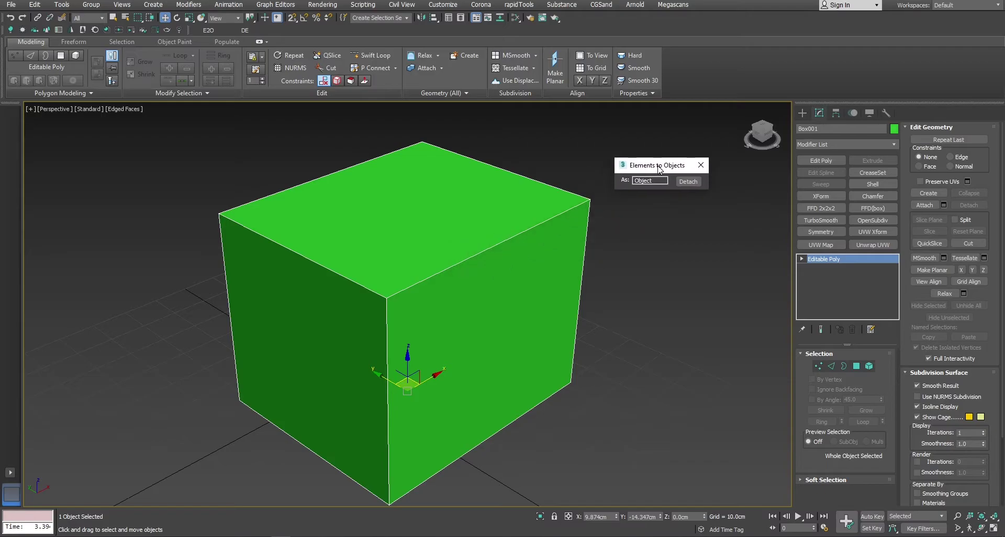
{"action": "left_click", "coordinate": [687, 182]}
{"action": "left_click", "coordinate": [536, 274]}
{"action": "left_click", "coordinate": [396, 235]}
{"action": "left_click", "coordinate": [316, 326]}
Move the front panel out in front of the cube with the Move gizmo.
{"action": "middle_click_drag", "start_coordinate": [316, 326], "coordinate": [336, 331], "text": "alt"}
{"action": "left_click_drag", "start_coordinate": [337, 329], "coordinate": [255, 348]}
{"action": "key", "text": "ctrl+z"}
{"action": "left_click", "coordinate": [457, 323]}
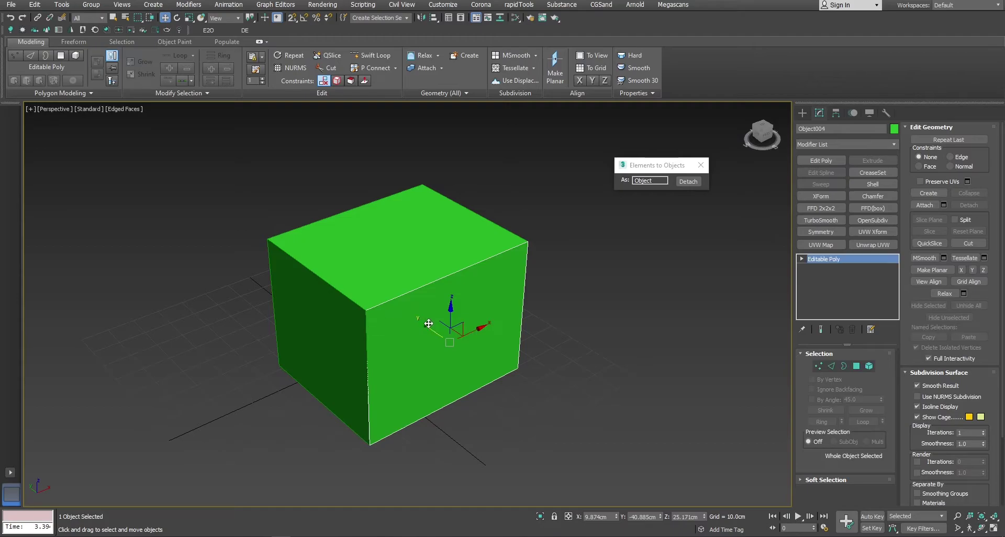
{"action": "left_click_drag", "start_coordinate": [427, 325], "coordinate": [435, 355]}
{"action": "middle_click_drag", "start_coordinate": [435, 355], "coordinate": [512, 396], "text": "alt"}
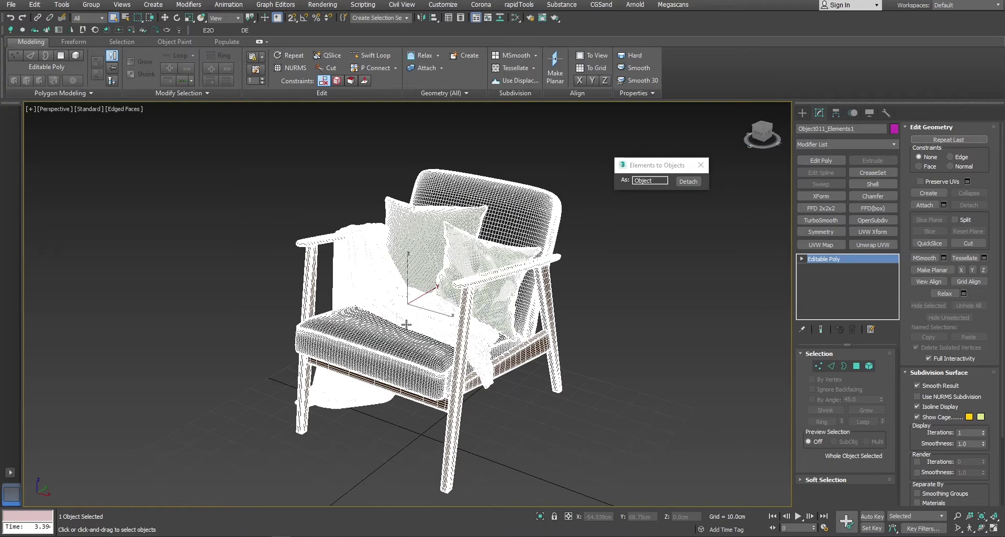
Detach the selected armchair into separate objects in the Elements to Objects dialog.
{"action": "left_click", "coordinate": [690, 182]}
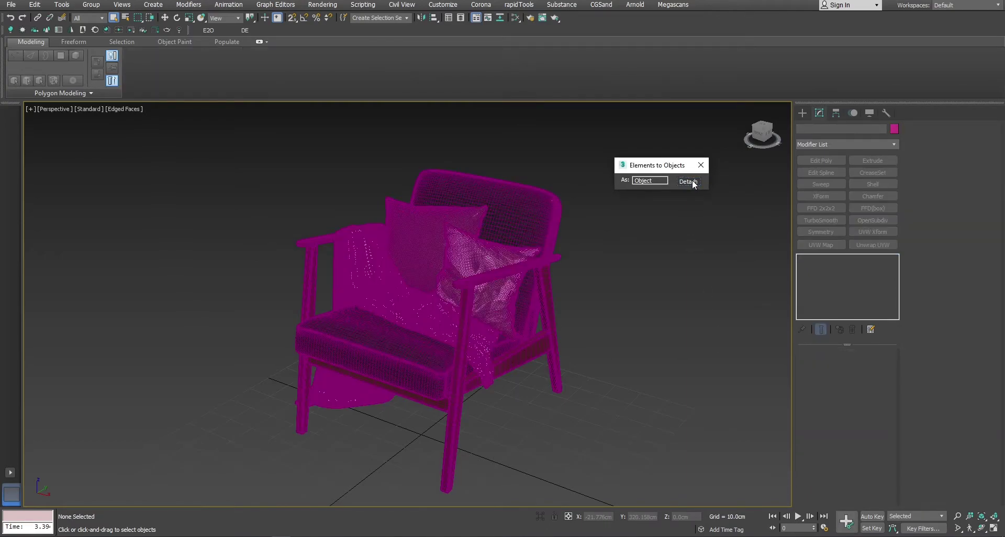
Select the pillows, blanket, seat cushion, legs, rail and armrest to inspect the detached parts.
{"action": "left_click", "coordinate": [485, 257]}
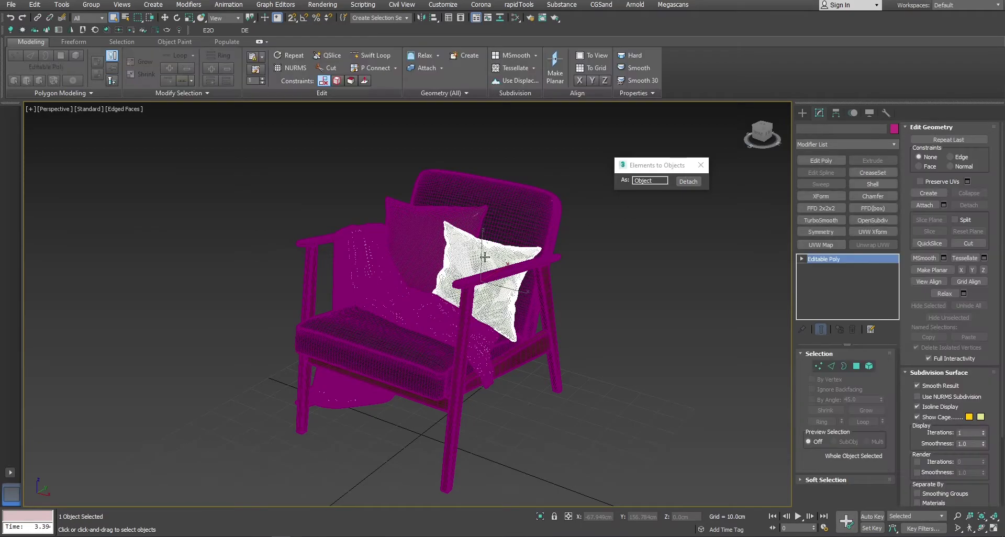
{"action": "left_click", "coordinate": [417, 237]}
{"action": "left_click", "coordinate": [377, 296]}
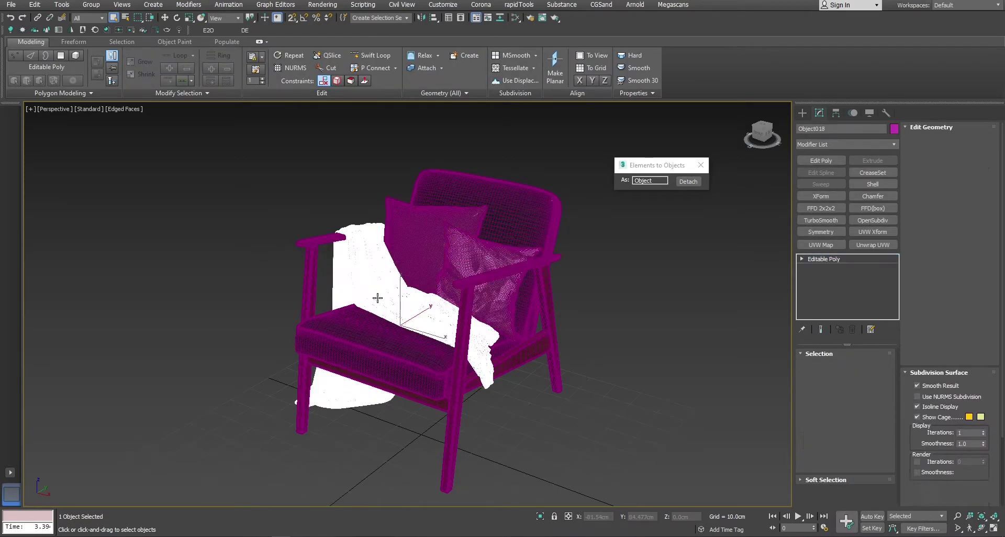
{"action": "left_click", "coordinate": [385, 342]}
{"action": "left_click", "coordinate": [465, 329]}
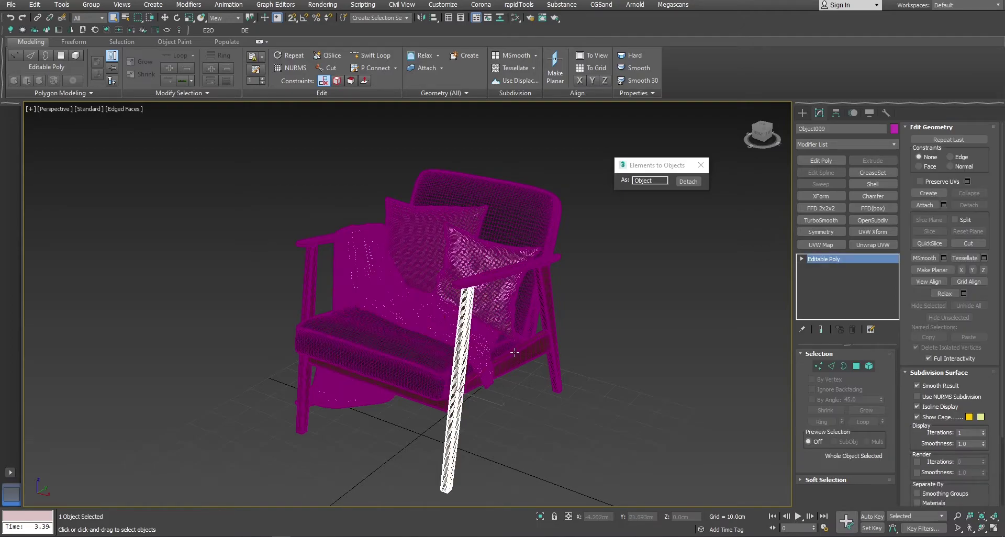
{"action": "left_click", "coordinate": [553, 335]}
{"action": "left_click", "coordinate": [549, 330]}
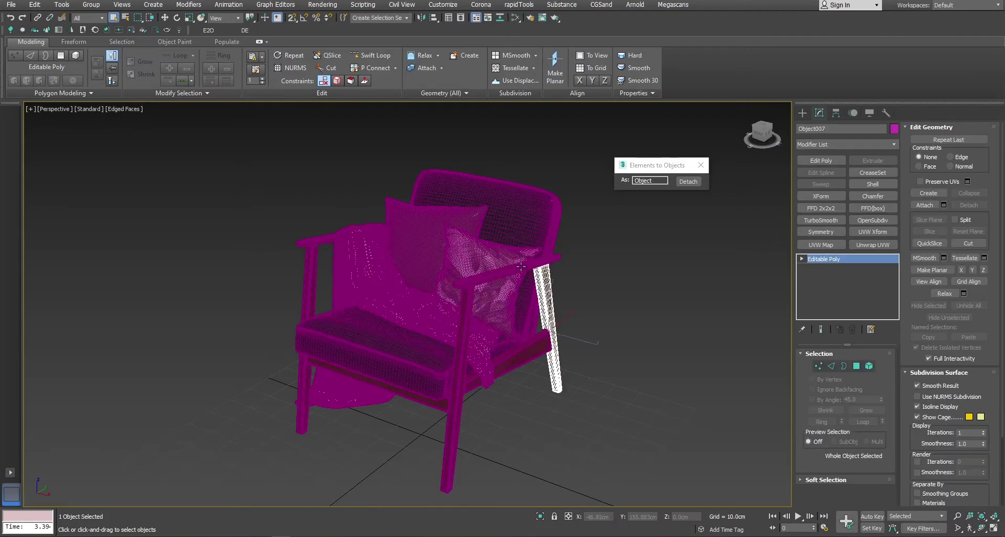
{"action": "left_click", "coordinate": [520, 266]}
{"action": "middle_click_drag", "start_coordinate": [475, 270], "coordinate": [465, 294], "text": "alt"}
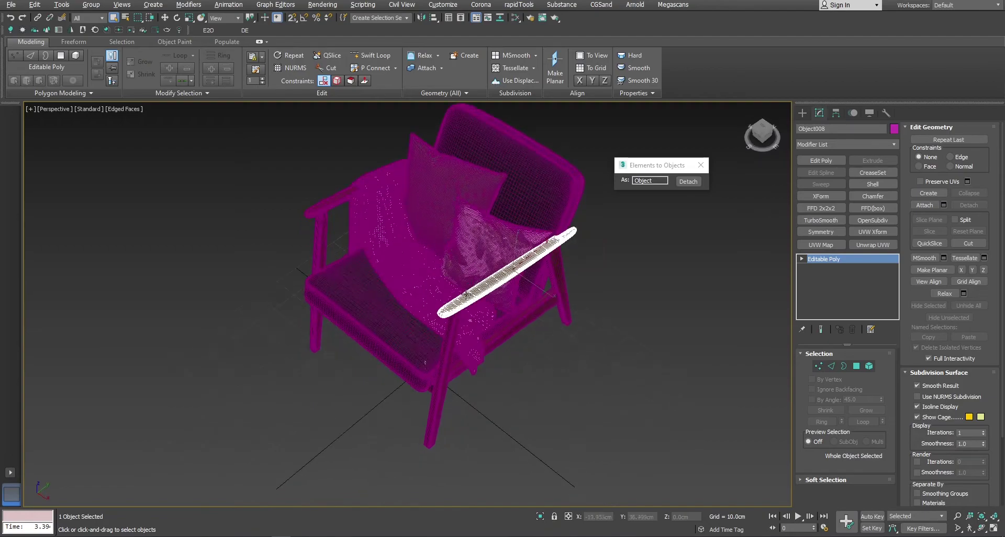
Select the pillows and blanket, invert the selection and delete the chair frame.
{"action": "left_click", "coordinate": [482, 256]}
{"action": "left_click", "coordinate": [449, 215], "text": "ctrl"}
{"action": "left_click", "coordinate": [401, 266], "text": "ctrl"}
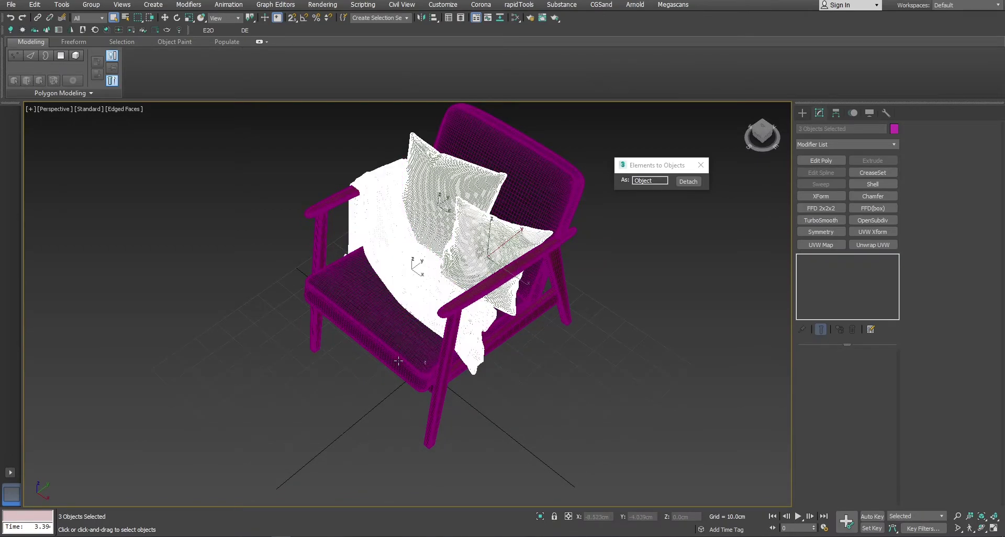
{"action": "key", "text": "w"}
{"action": "left_click_drag", "start_coordinate": [523, 231], "coordinate": [704, 111]}
{"action": "right_click", "coordinate": [704, 111]}
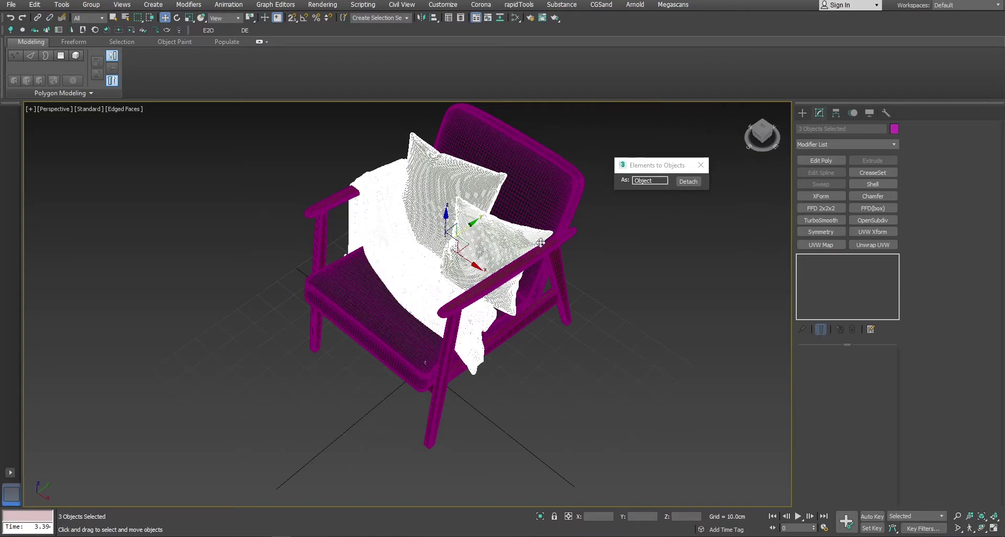
{"action": "key", "text": "ctrl+i"}
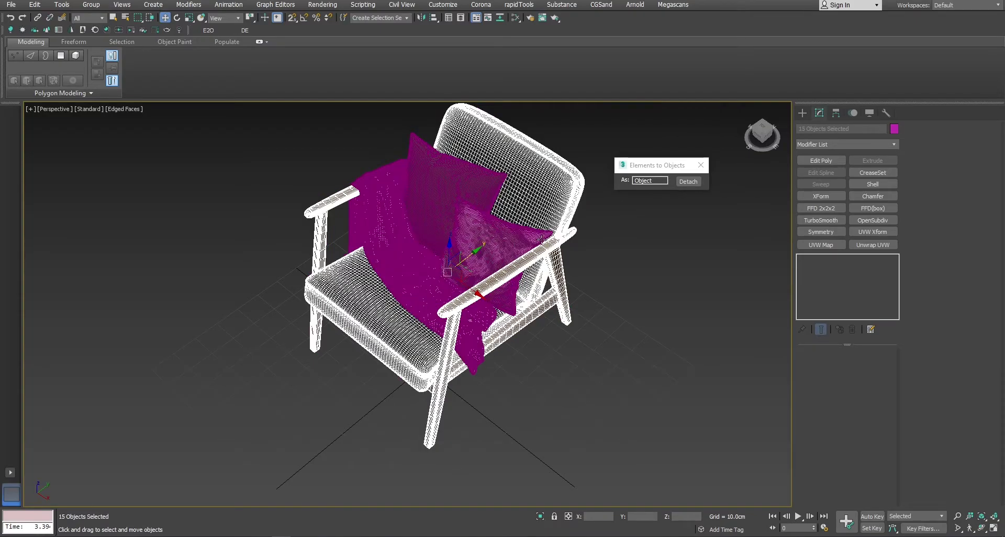
{"action": "key", "text": "Delete"}
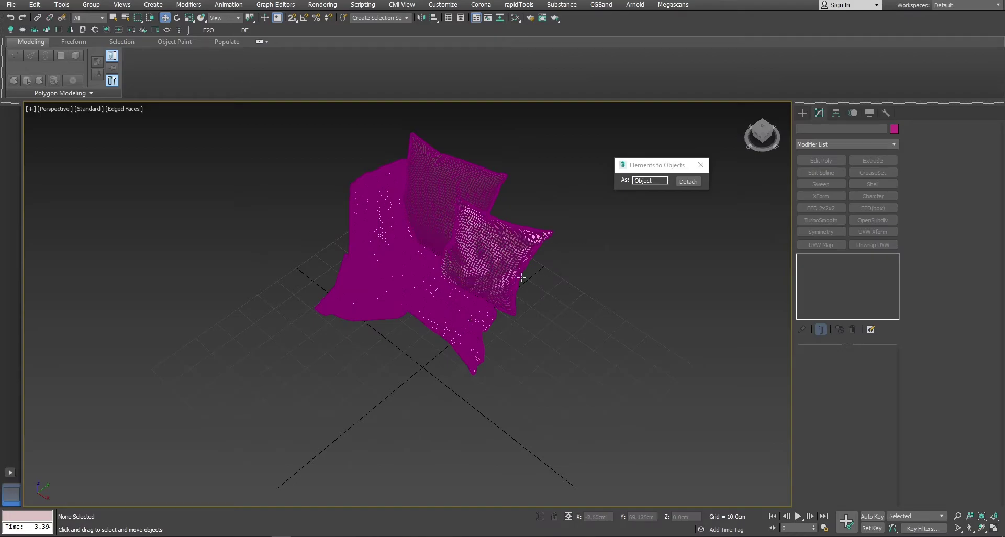
Delete the remaining pillows and blanket and close the Elements to Objects window.
{"action": "mouse_move", "coordinate": [543, 239]}
{"action": "middle_mouse_down", "text": "alt"}
{"action": "mouse_move", "coordinate": [535, 255]}
{"action": "mouse_move", "coordinate": [506, 248]}
{"action": "mouse_move", "coordinate": [324, 156]}
{"action": "middle_mouse_up", "text": "alt"}
{"action": "key", "text": "F4"}
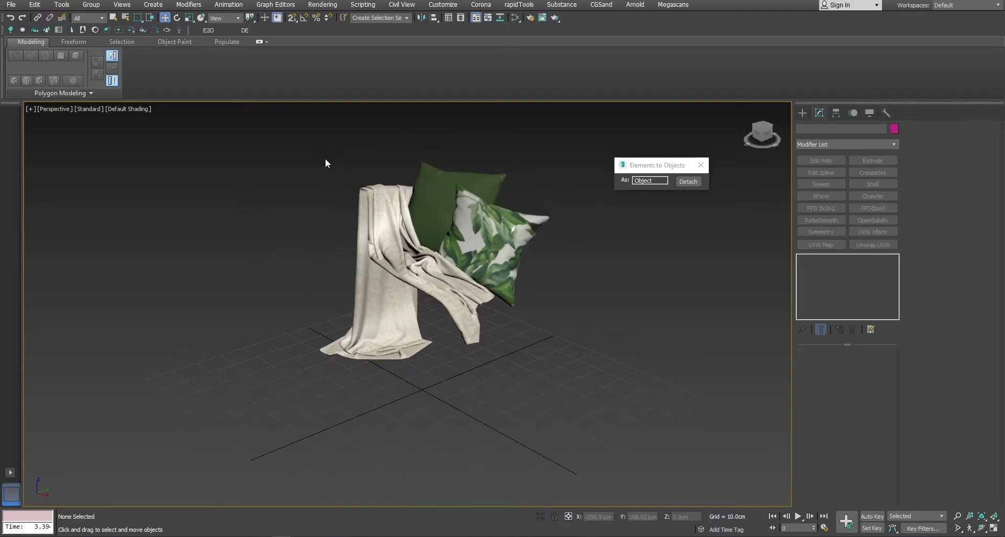
{"action": "left_click_drag", "start_coordinate": [325, 160], "coordinate": [579, 322]}
{"action": "key", "text": "Delete"}
{"action": "left_click", "coordinate": [701, 165]}
{"action": "key", "text": "F4"}
{"action": "key", "text": "z"}
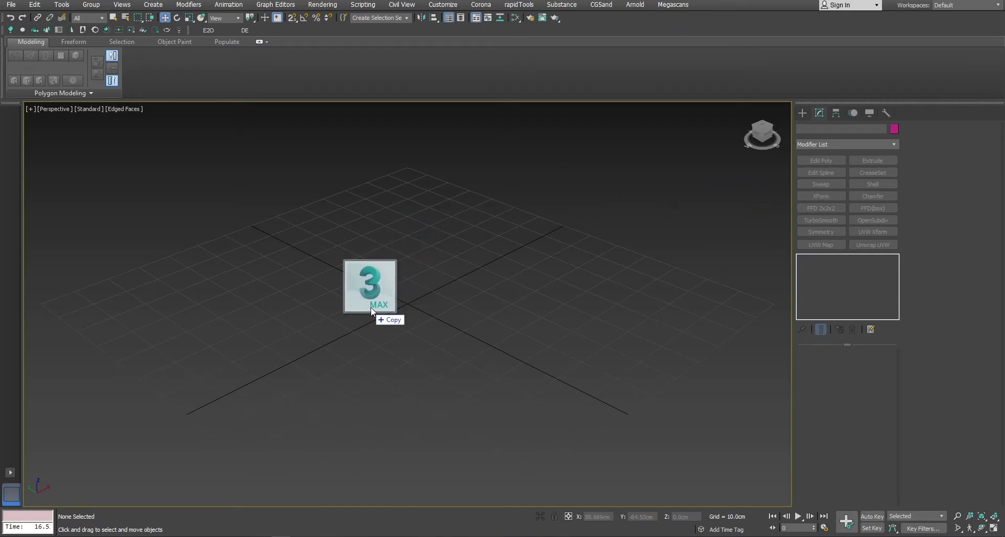
Merge the saved chair .max file into the empty scene and reselect the chair.
{"action": "left_click_drag", "start_coordinate": [371, 307], "coordinate": [371, 307]}
{"action": "left_click", "coordinate": [404, 322]}
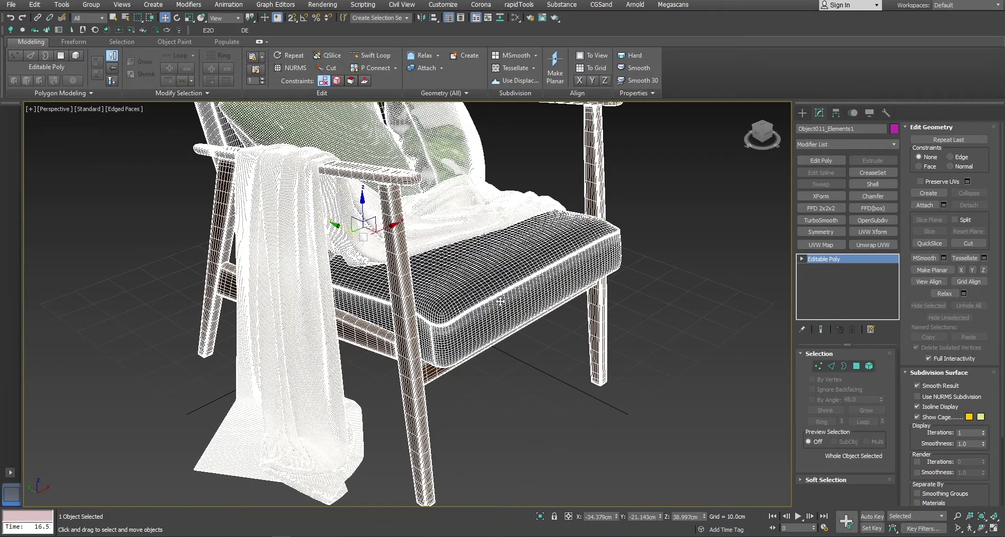
{"action": "scroll", "coordinate": [621, 317], "scroll_direction": "down", "scroll_amount": 2}
{"action": "middle_click_drag", "start_coordinate": [621, 316], "coordinate": [525, 296], "text": "alt"}
{"action": "left_click", "coordinate": [606, 267]}
{"action": "left_click", "coordinate": [530, 276]}
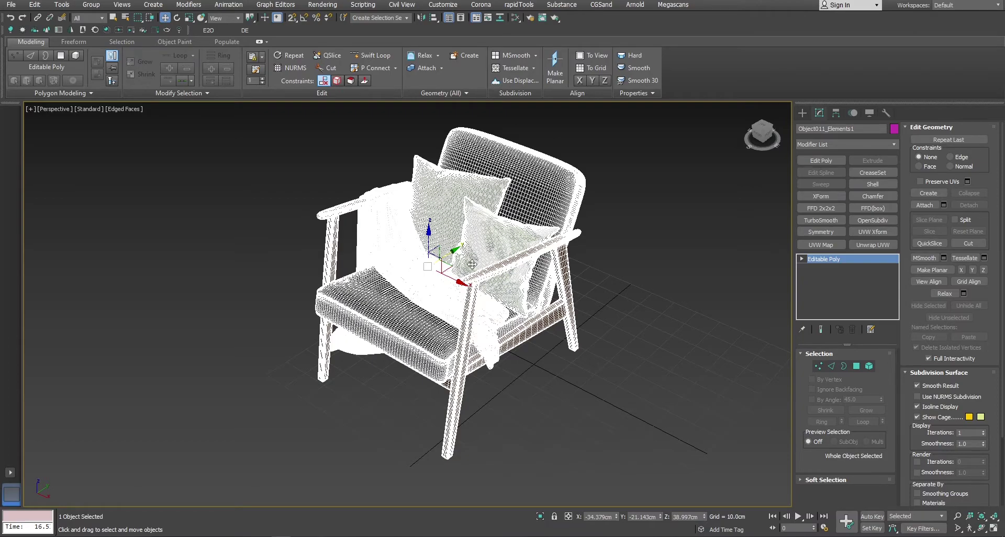
Split the chair mesh into element objects with the DE Detach Elements script.
{"action": "left_click", "coordinate": [249, 35]}
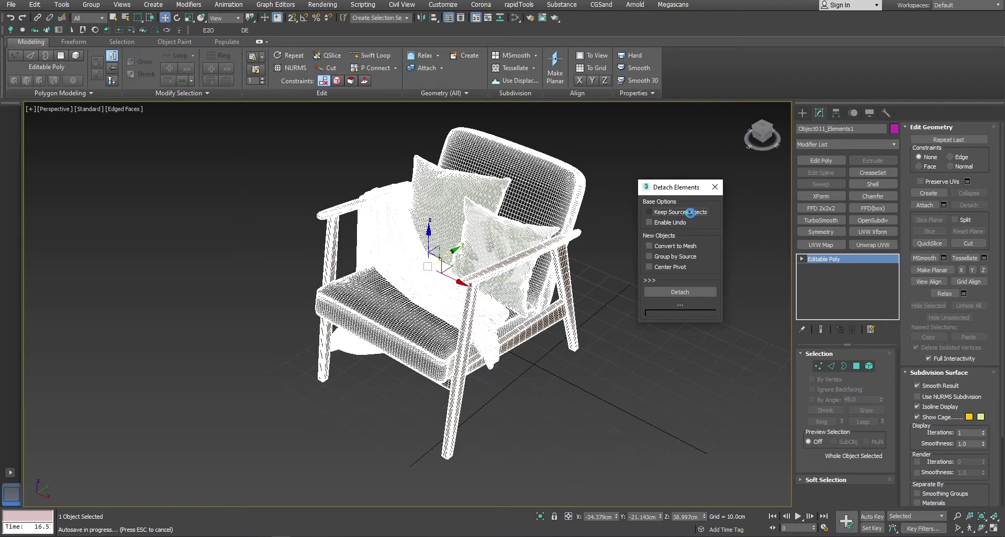
{"action": "left_click", "coordinate": [682, 292]}
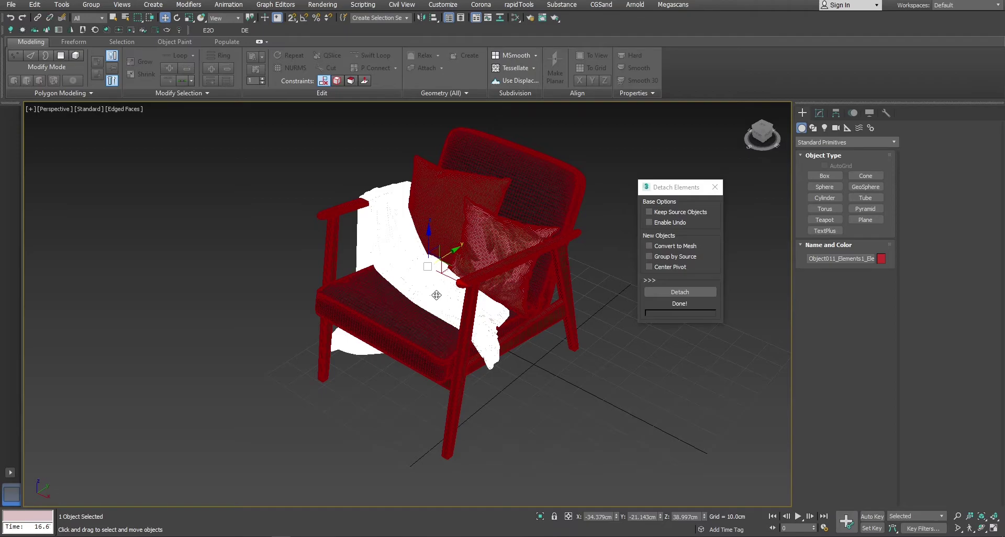
Reattach all chair parts into one mesh using Attach List with everything selected.
{"action": "left_click", "coordinate": [819, 113]}
{"action": "left_click", "coordinate": [943, 205]}
{"action": "key", "text": "ctrl+a"}
{"action": "left_click", "coordinate": [172, 279]}
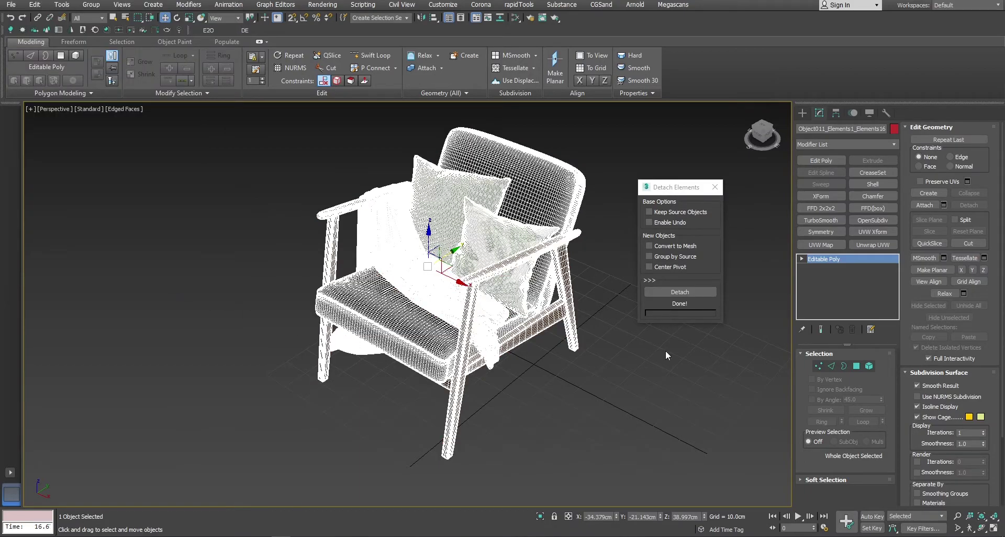
Detach the chair again with Center Pivot on, checking the cushion, blanket and backrest pivots.
{"action": "left_click", "coordinate": [678, 266]}
{"action": "left_click", "coordinate": [680, 292]}
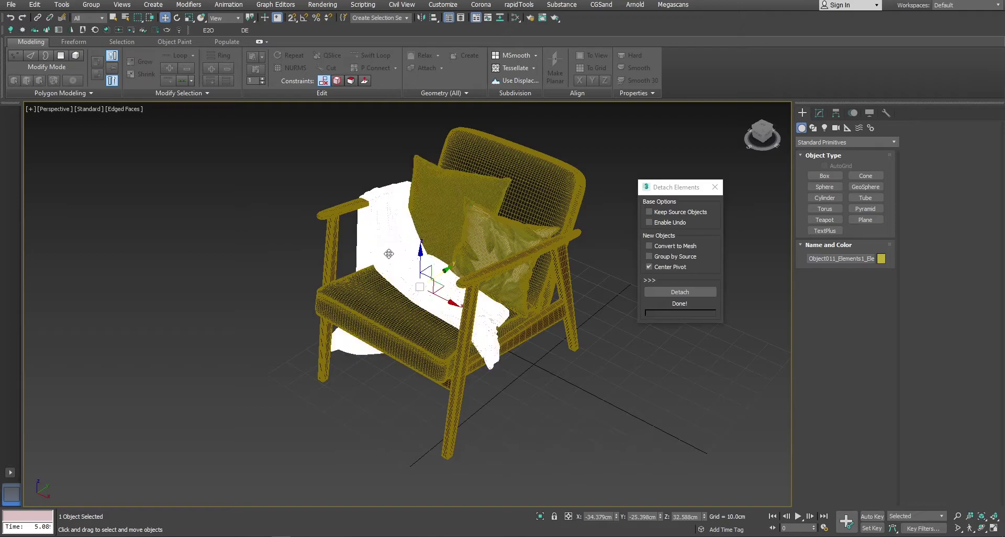
{"action": "left_click", "coordinate": [384, 291]}
{"action": "left_click", "coordinate": [405, 262]}
{"action": "left_click", "coordinate": [522, 176]}
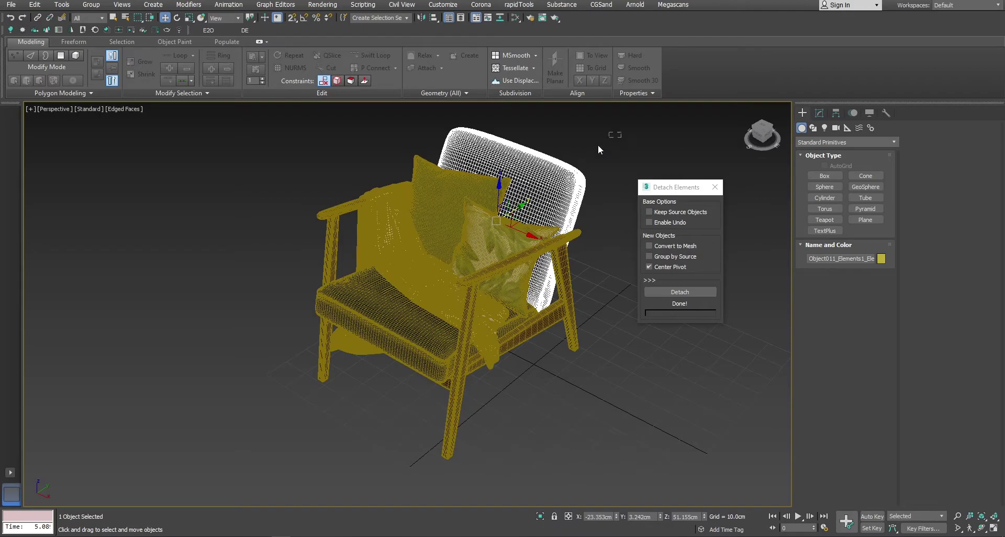
Merge a second chair .max file into the scene, auto-renaming its duplicate materials.
{"action": "left_click_drag", "start_coordinate": [293, 440], "coordinate": [291, 435]}
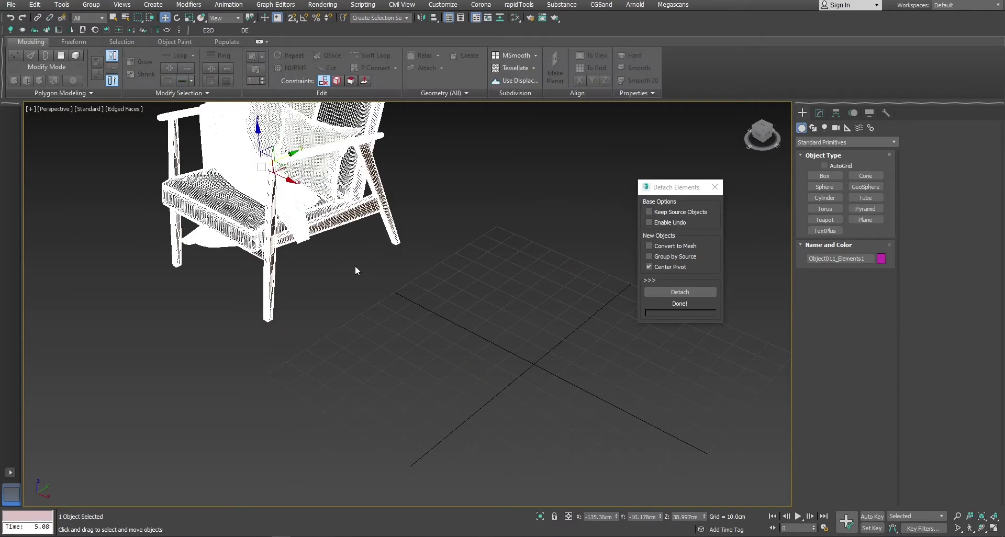
{"action": "left_click", "coordinate": [347, 262]}
{"action": "left_click", "coordinate": [233, 217]}
{"action": "left_click_drag", "start_coordinate": [793, 191], "coordinate": [481, 351]}
{"action": "left_click", "coordinate": [512, 370]}
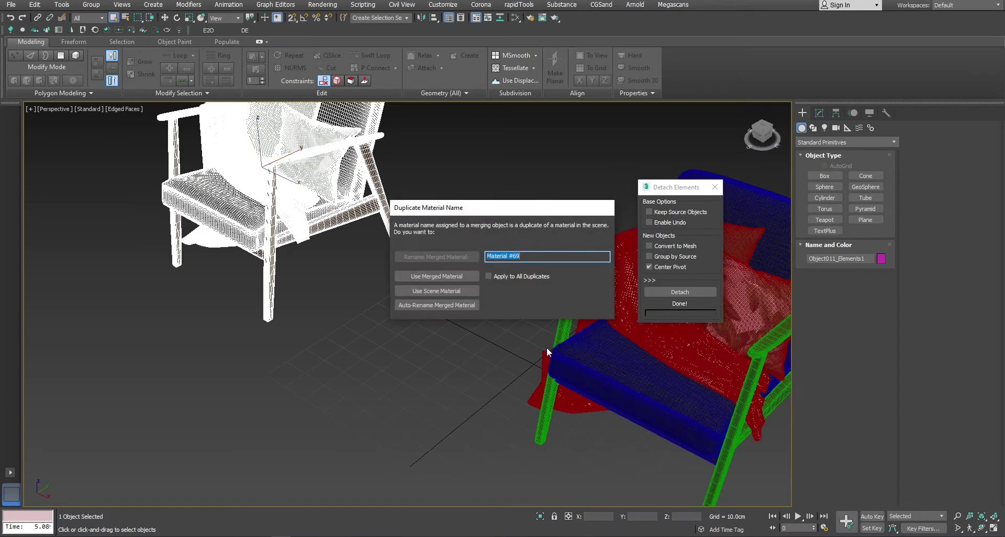
{"action": "left_click", "coordinate": [466, 305]}
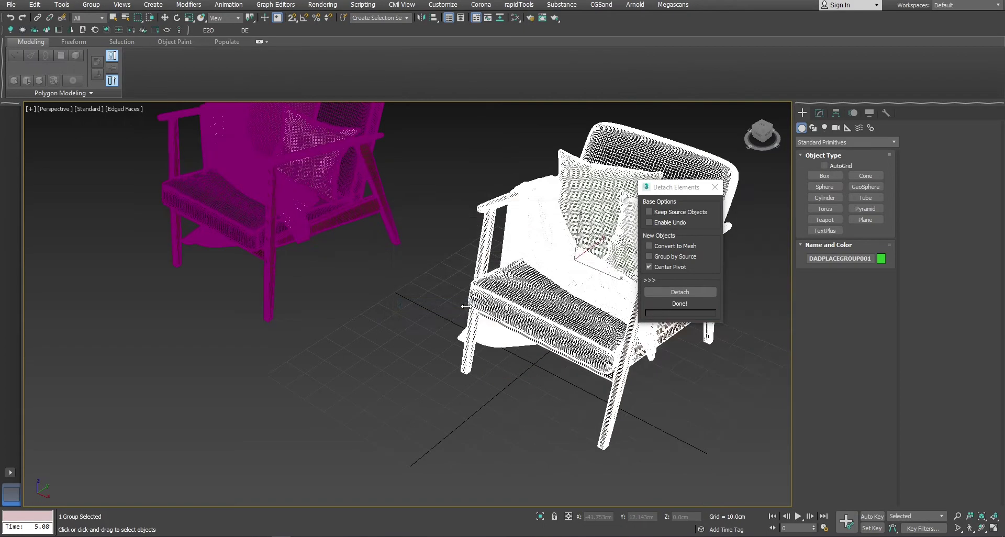
{"action": "scroll", "coordinate": [466, 306], "scroll_direction": "down", "scroll_amount": 1}
Select the new chair's four coloured parts.
{"action": "key", "text": "w"}
{"action": "left_click", "coordinate": [393, 368]}
{"action": "scroll", "coordinate": [424, 369], "scroll_direction": "down", "scroll_amount": 3}
{"action": "left_click", "coordinate": [444, 306]}
{"action": "left_click", "coordinate": [549, 265]}
{"action": "left_click", "coordinate": [538, 327]}
{"action": "left_click", "coordinate": [498, 368]}
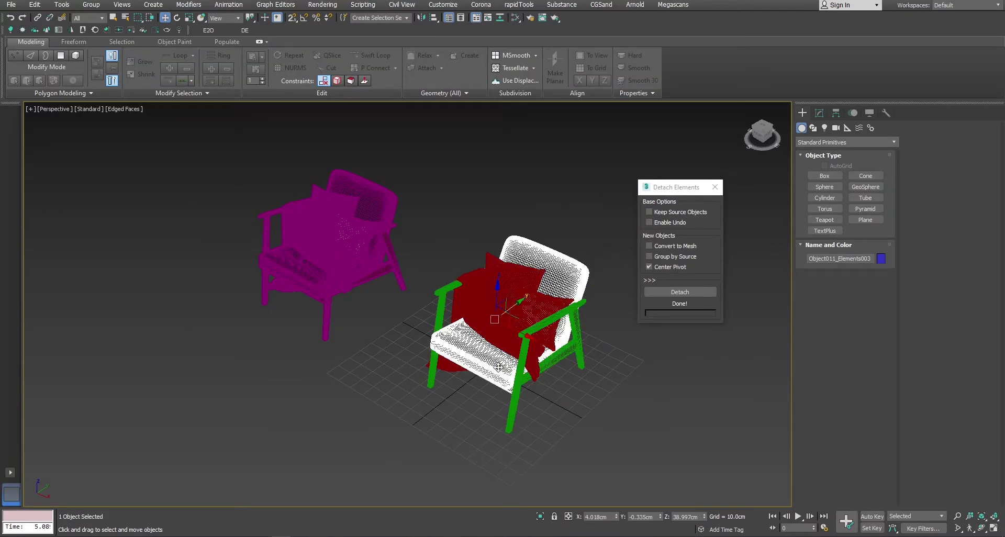
{"action": "left_click", "coordinate": [561, 403]}
{"action": "left_click_drag", "start_coordinate": [572, 411], "coordinate": [454, 252]}
Select all four parts of the second chair.
{"action": "left_click", "coordinate": [385, 394]}
{"action": "scroll", "coordinate": [492, 338], "scroll_direction": "up", "scroll_amount": 3}
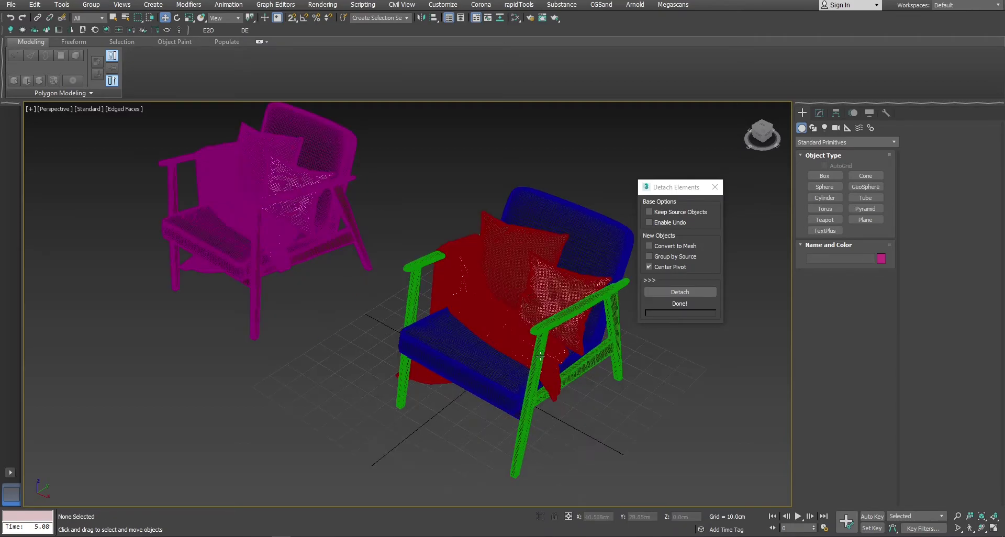
{"action": "left_click", "coordinate": [539, 354]}
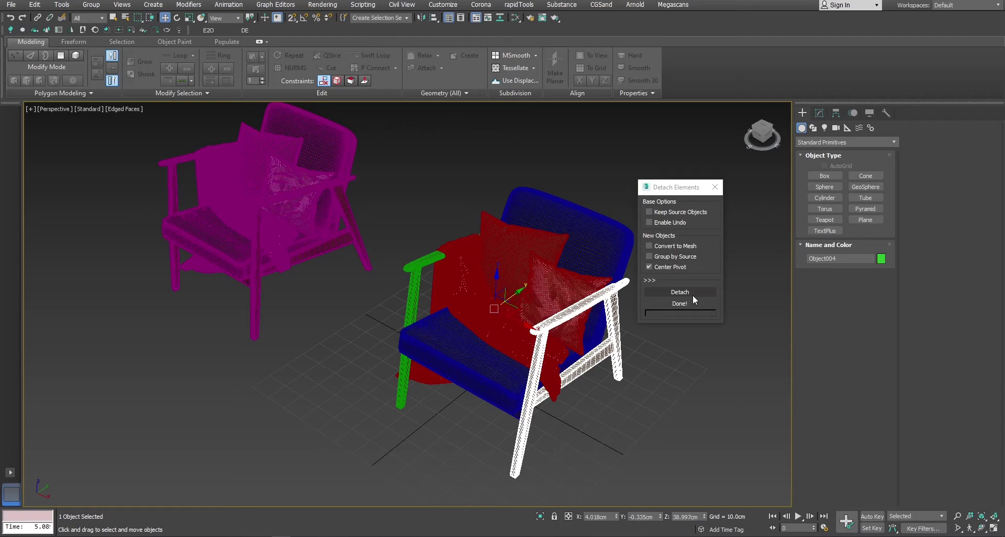
{"action": "left_click_drag", "start_coordinate": [435, 203], "coordinate": [436, 204]}
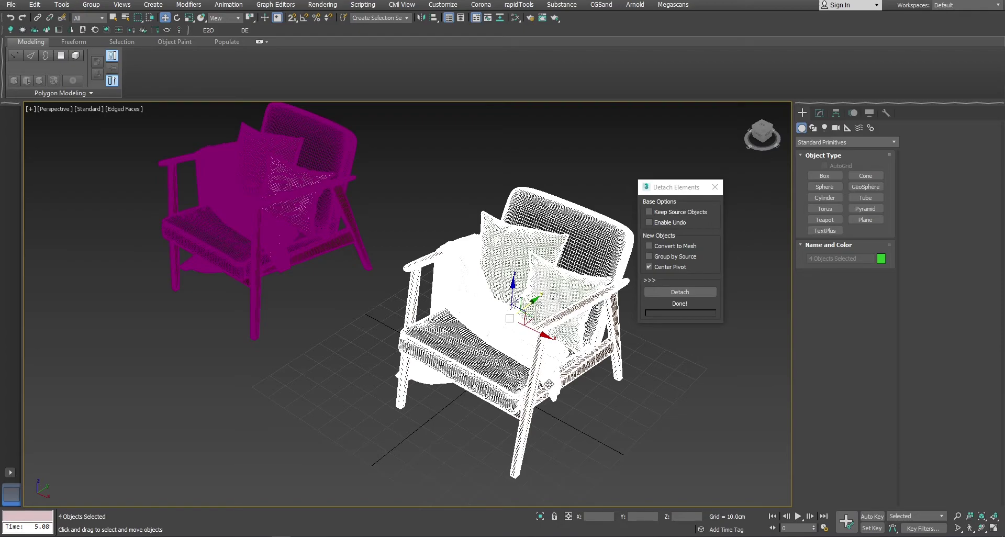
Detach them with Group by Source enabled, then check the arm frame and armrest groups.
{"action": "left_click", "coordinate": [664, 257]}
{"action": "left_click", "coordinate": [675, 293]}
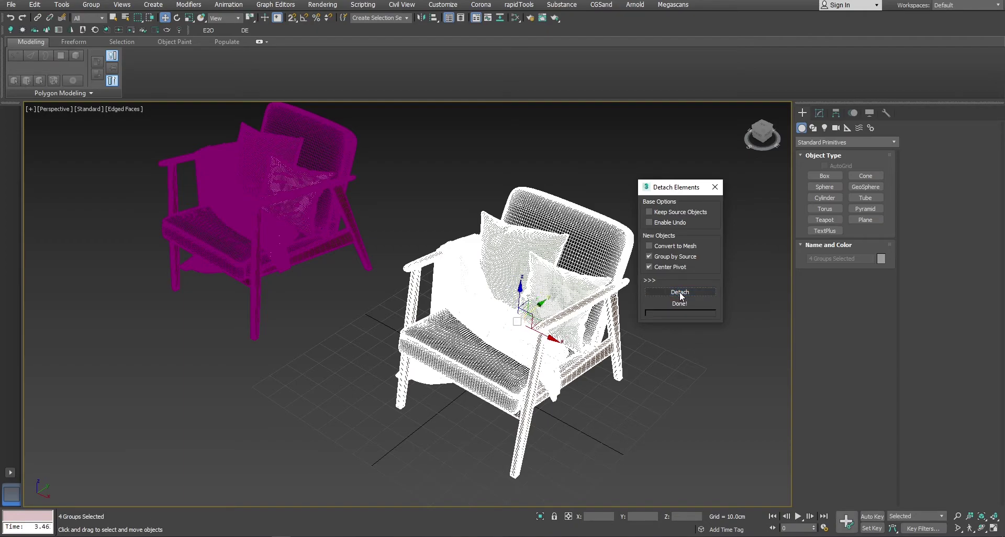
{"action": "left_click", "coordinate": [621, 355]}
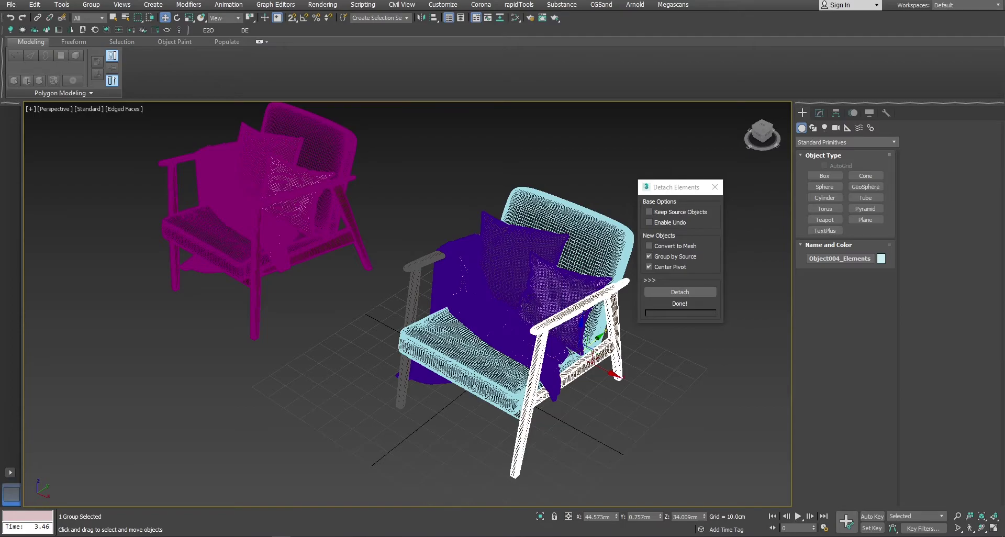
{"action": "left_click", "coordinate": [424, 265]}
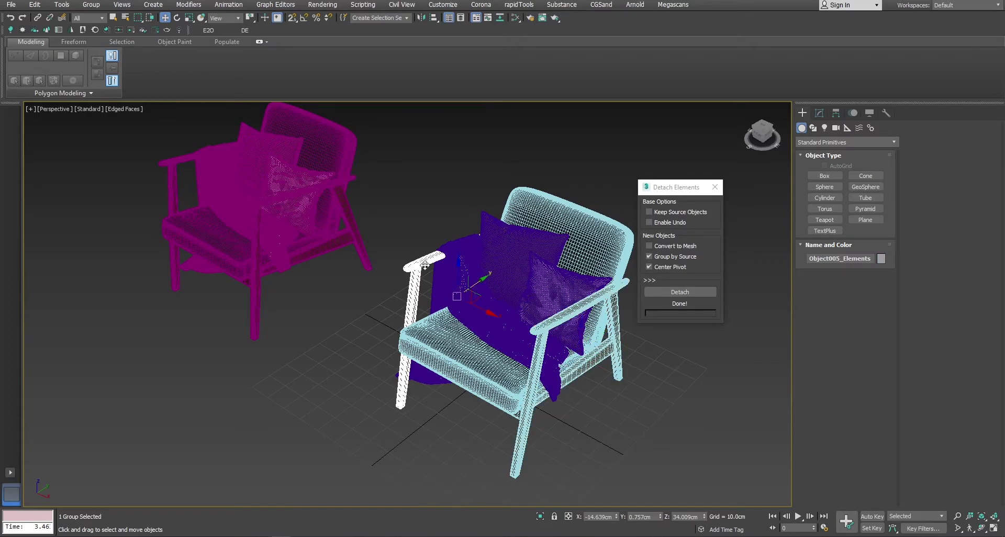